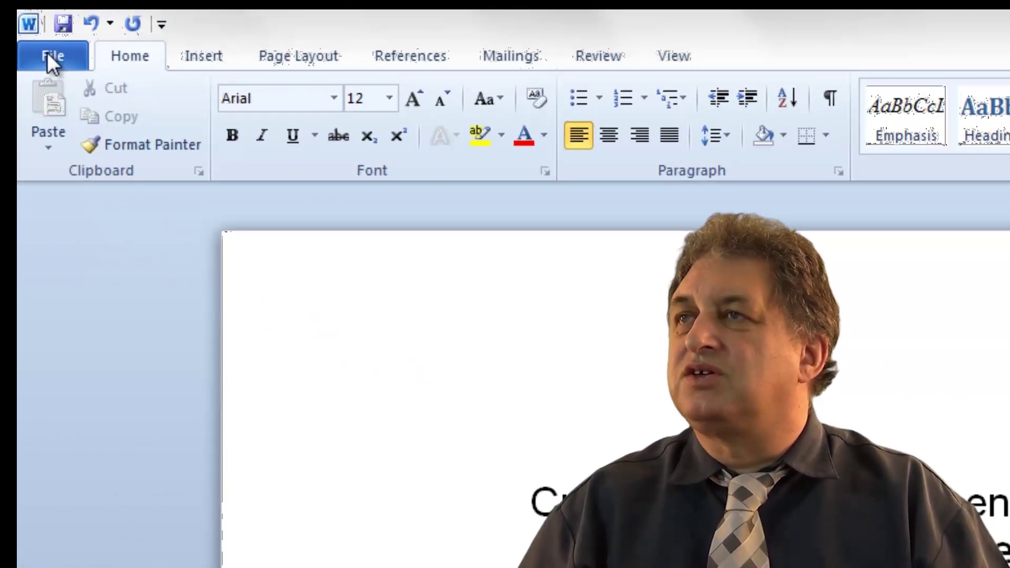
Reach the AutoCorrect dialog via File > Options > Proofing and browse its existing replacement list.
left_click(30, 29)
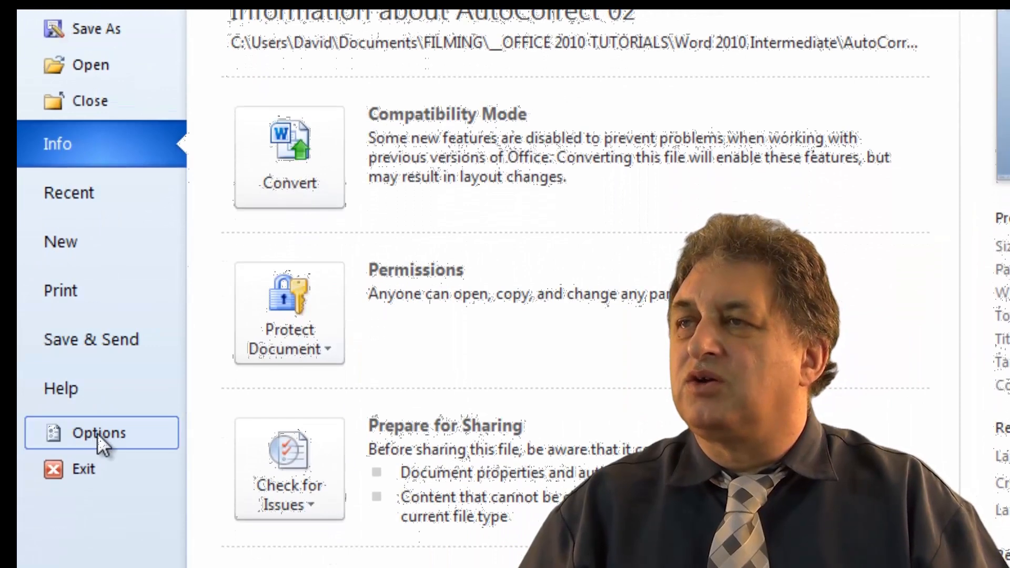
left_click(97, 434)
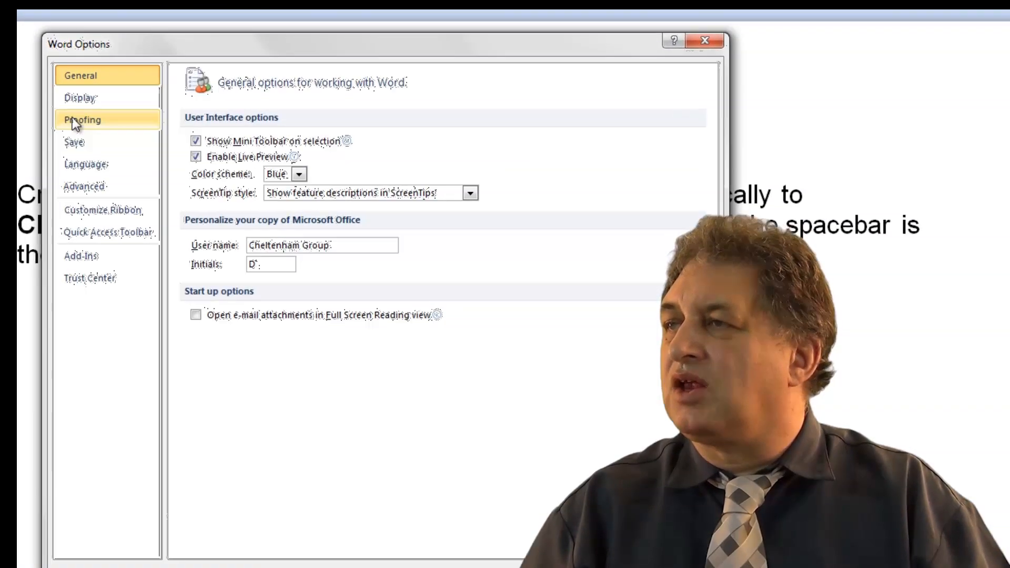
left_click(72, 118)
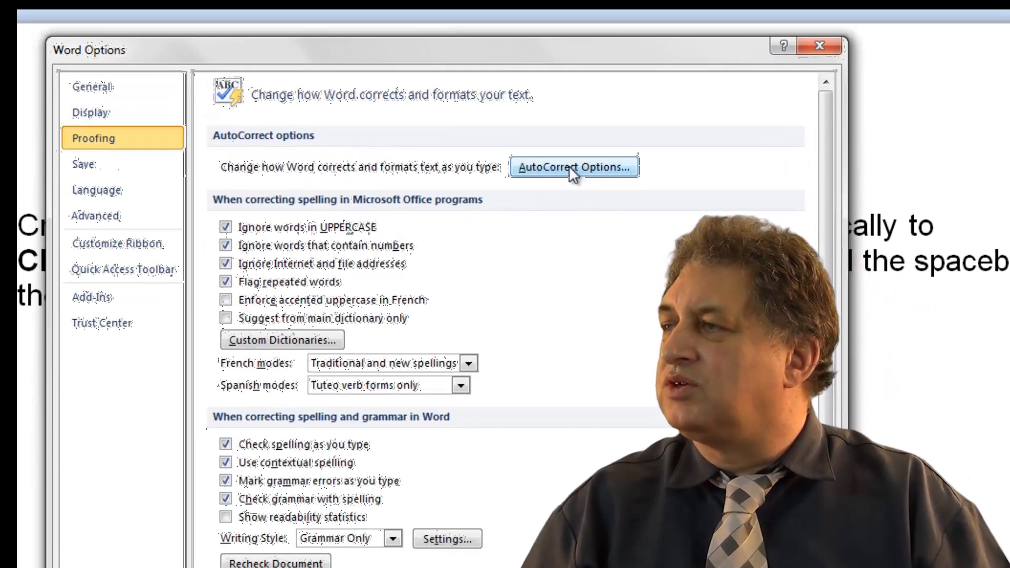
left_click(573, 170)
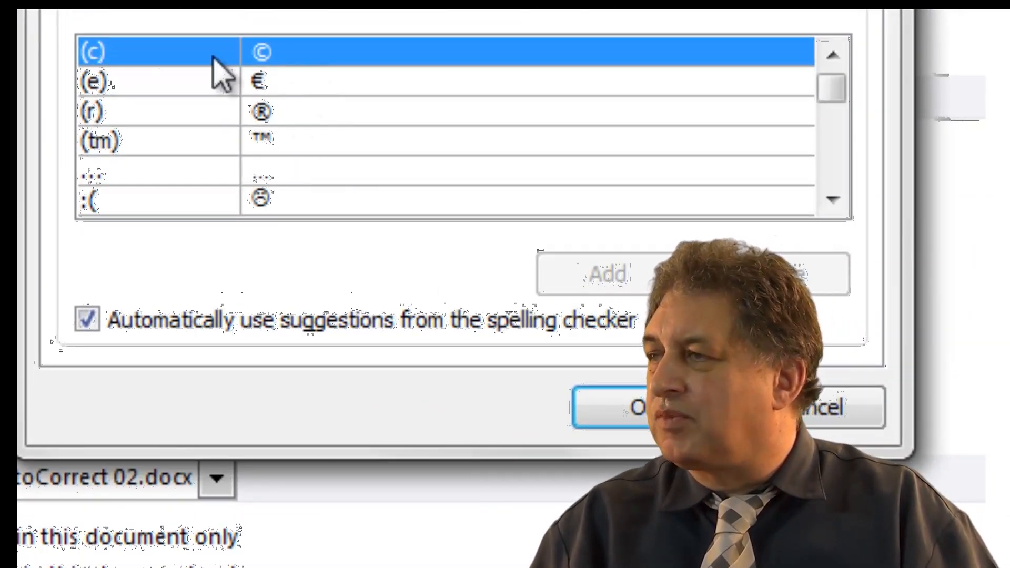
left_click(832, 158)
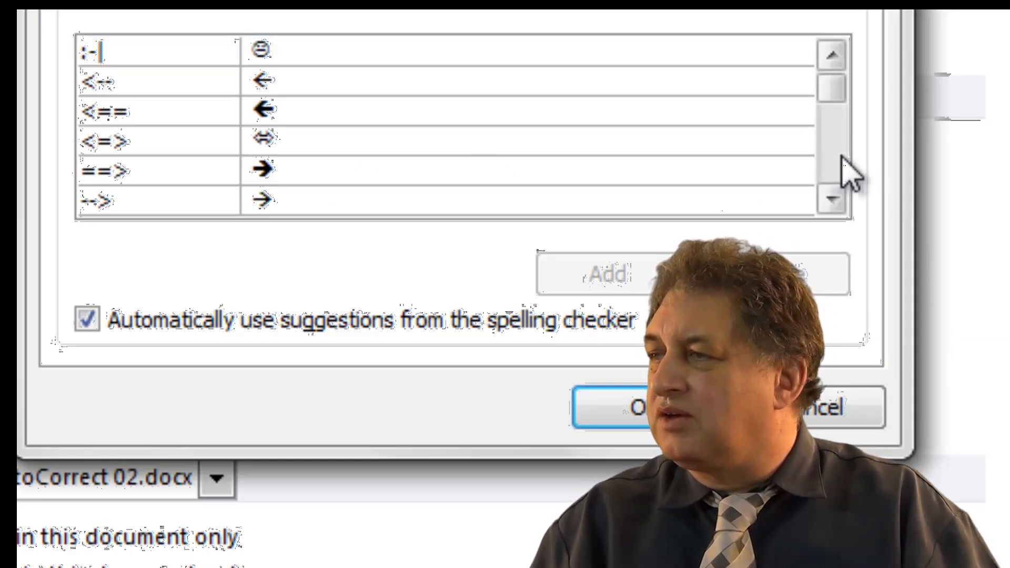
left_click(833, 158)
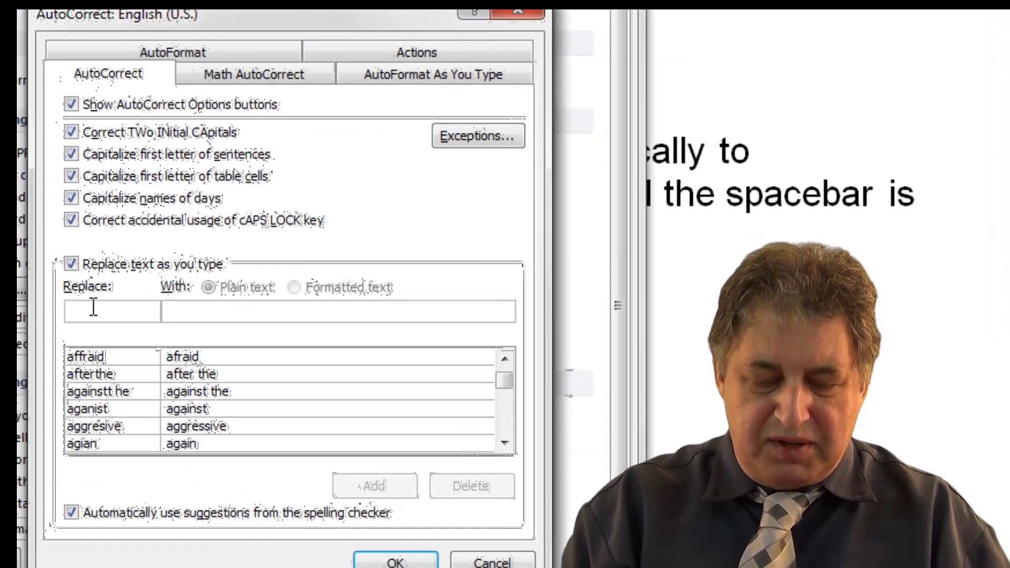
type("CCT")
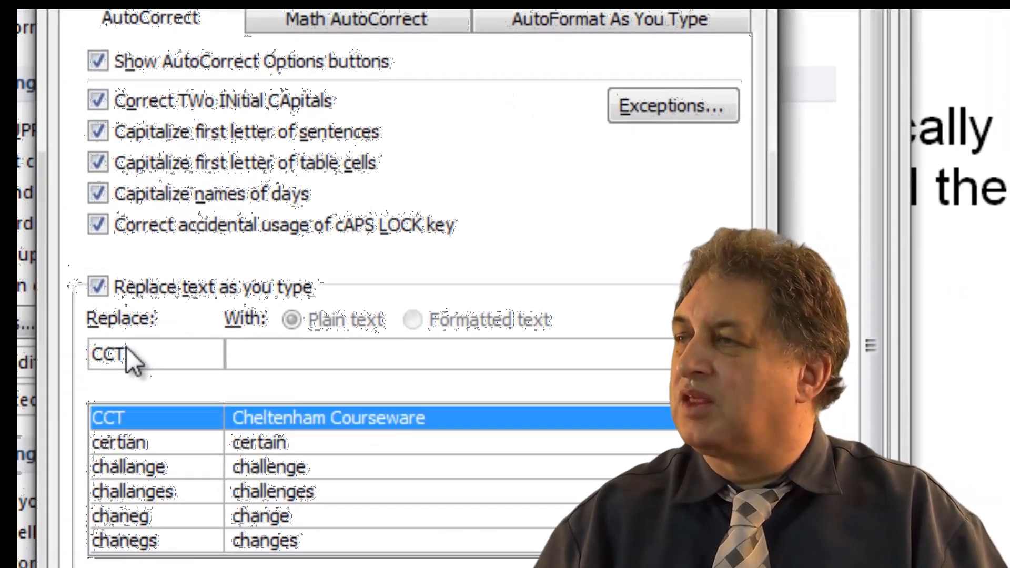
Move to the With box to enter Cheltenham Courseware as the replacement for CCT.
left_click(294, 351)
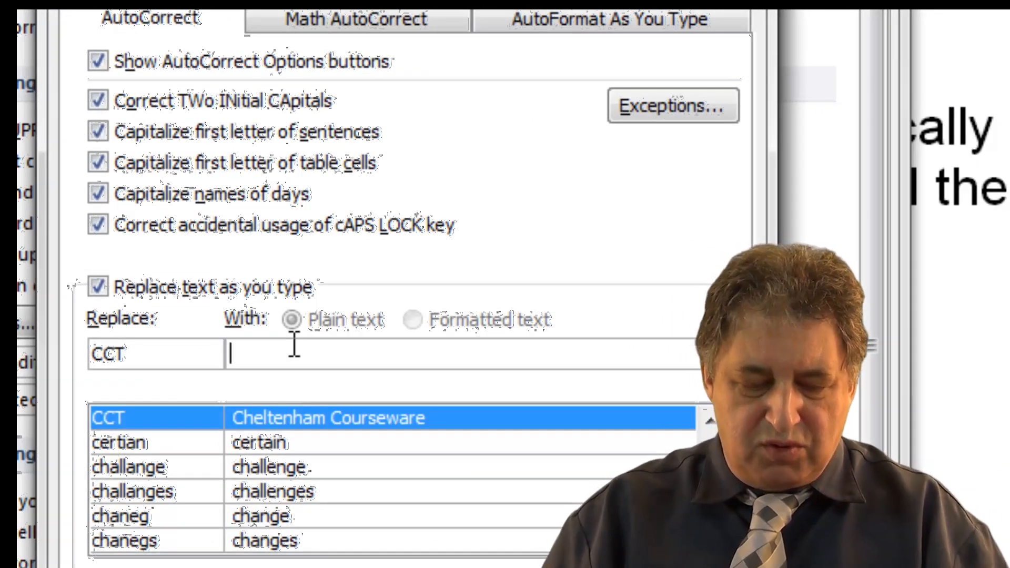
type("Chel")
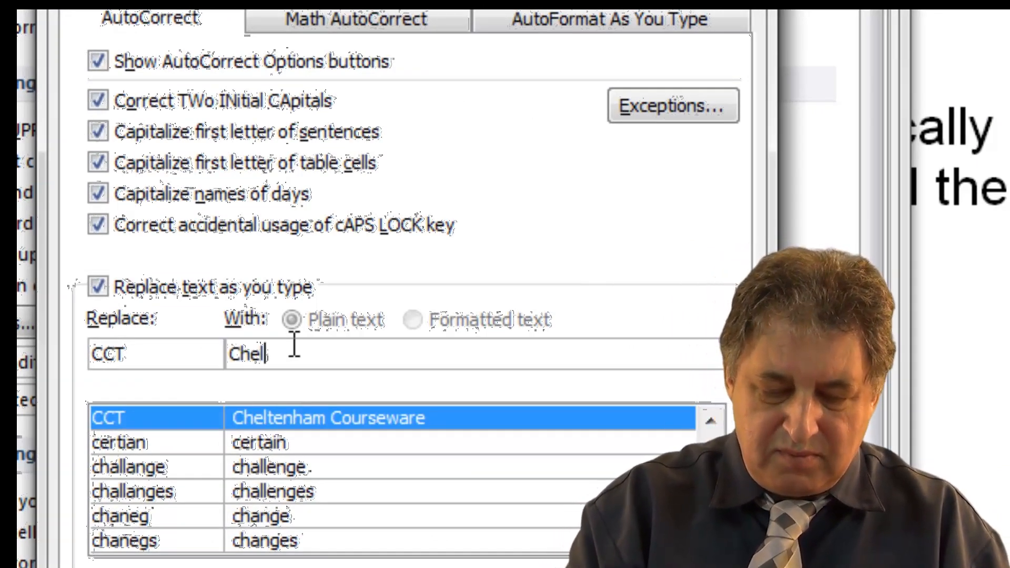
type("tenham C")
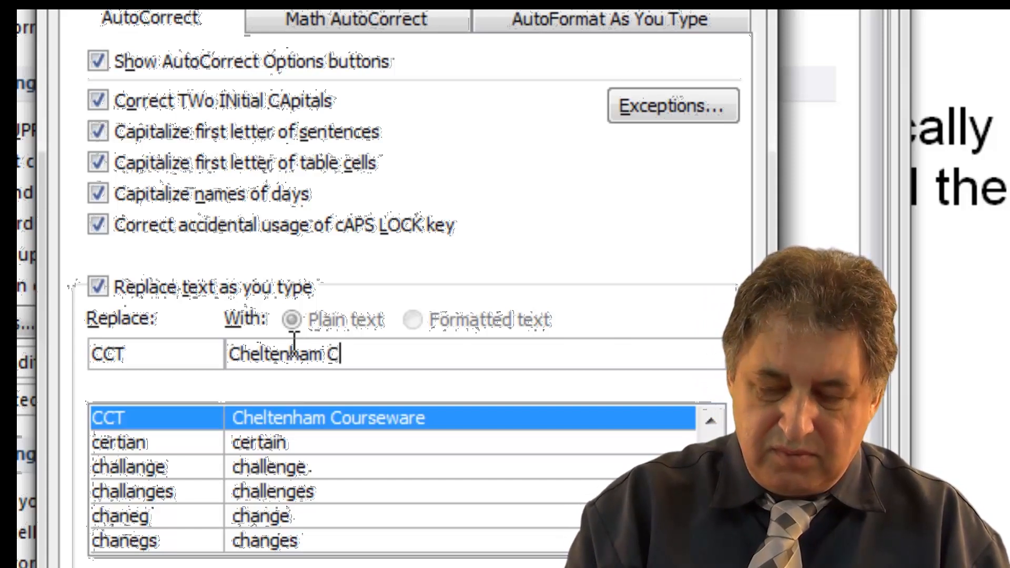
type("oursewar")
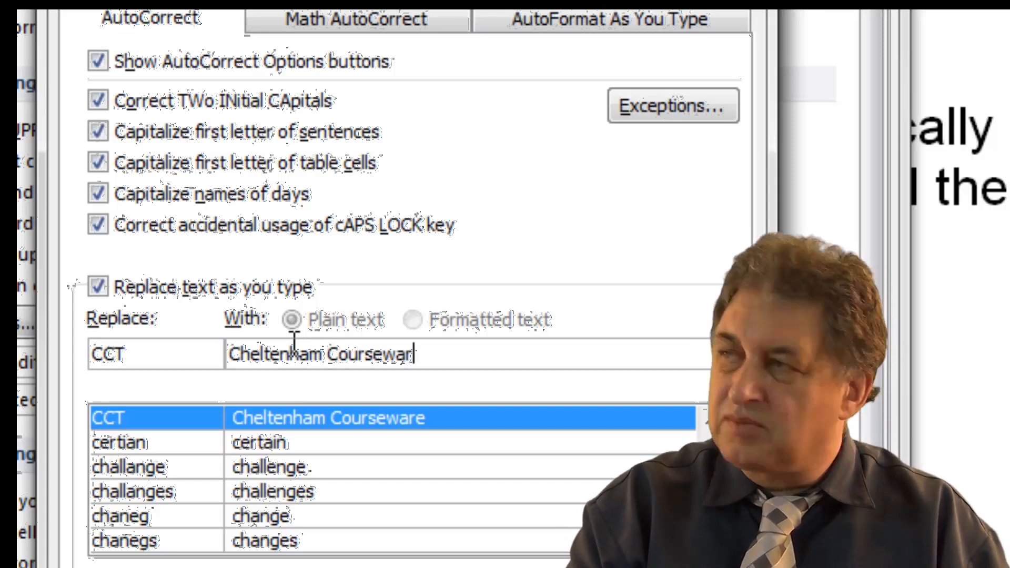
type("e")
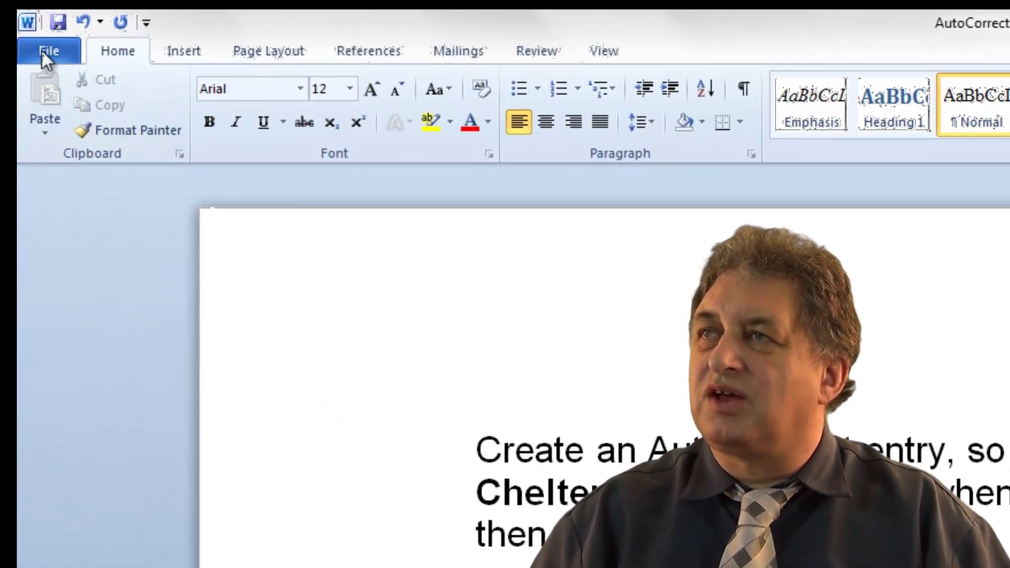
Return to the AutoCorrect dialog through File > Options > Proofing.
left_click(41, 49)
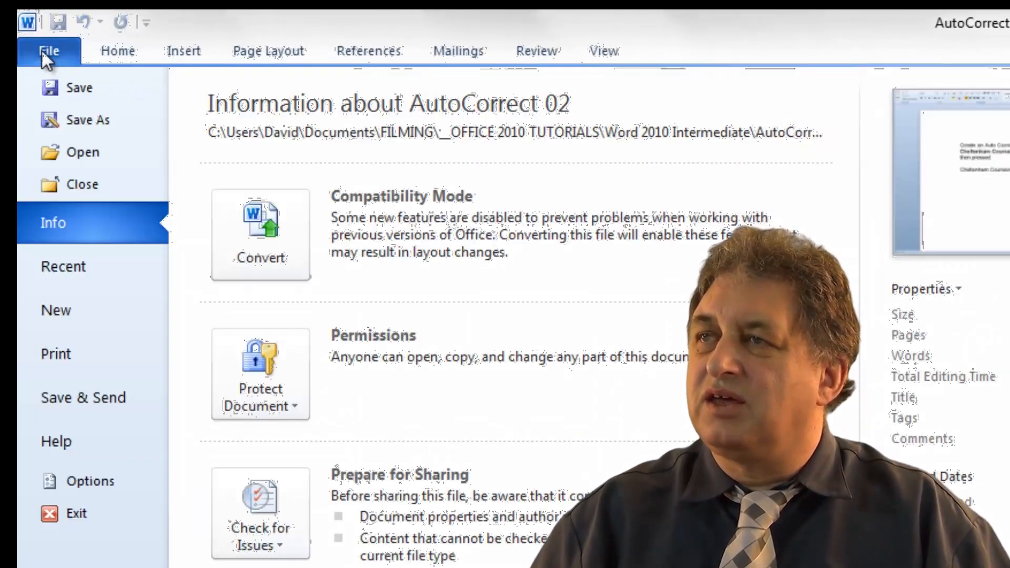
left_click(90, 480)
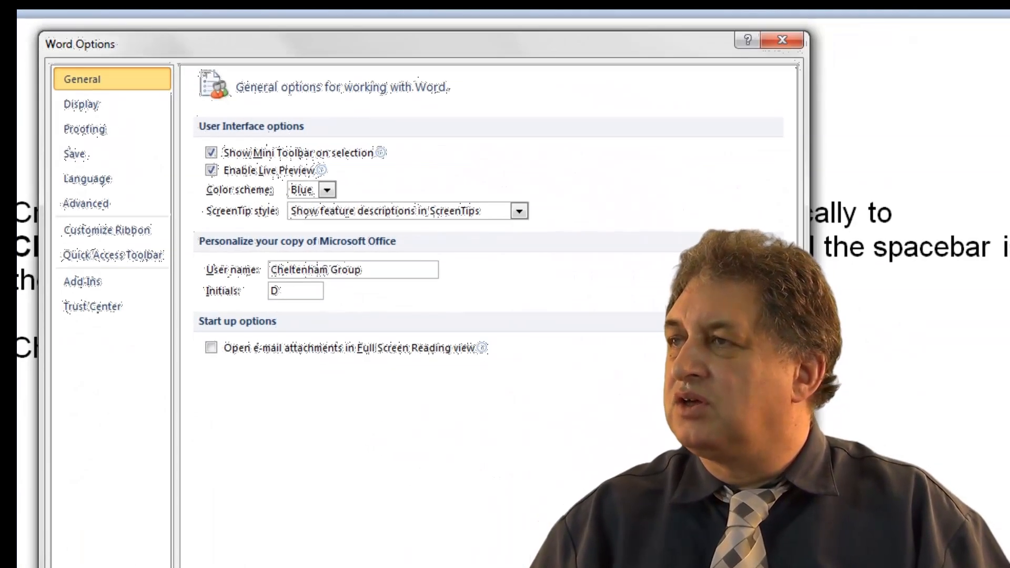
left_click(85, 129)
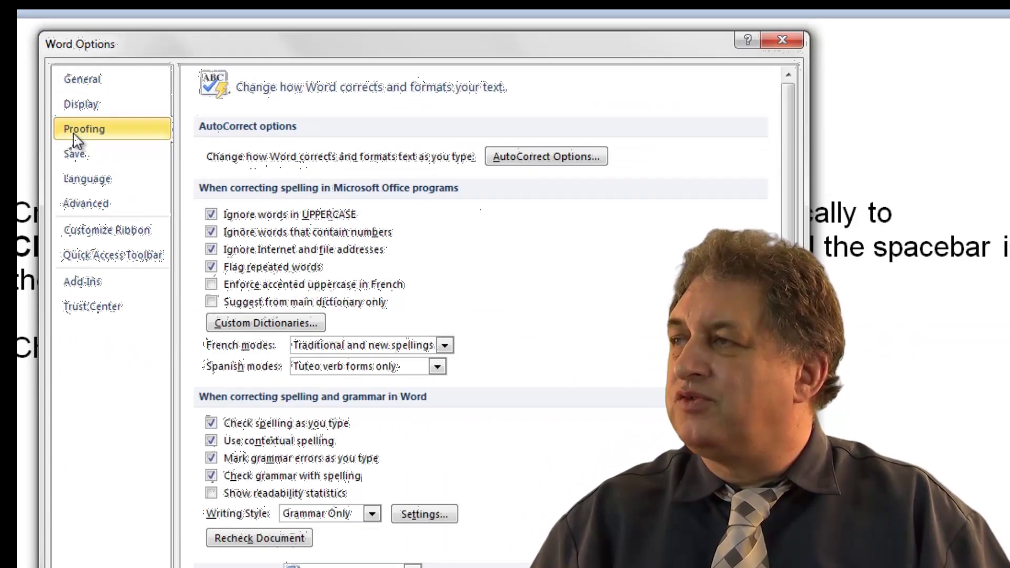
left_click(538, 161)
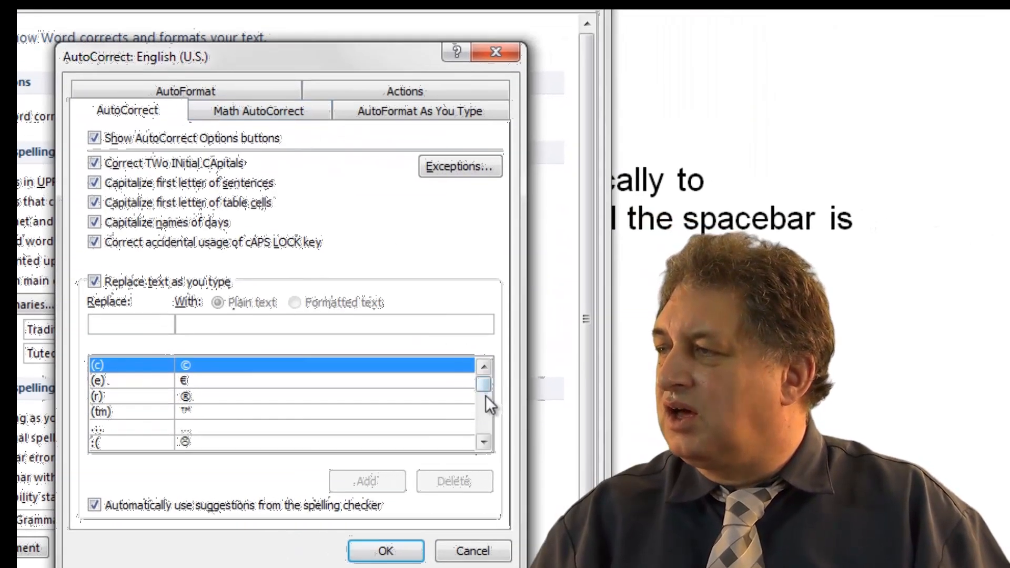
left_click_drag(488, 382, 489, 396)
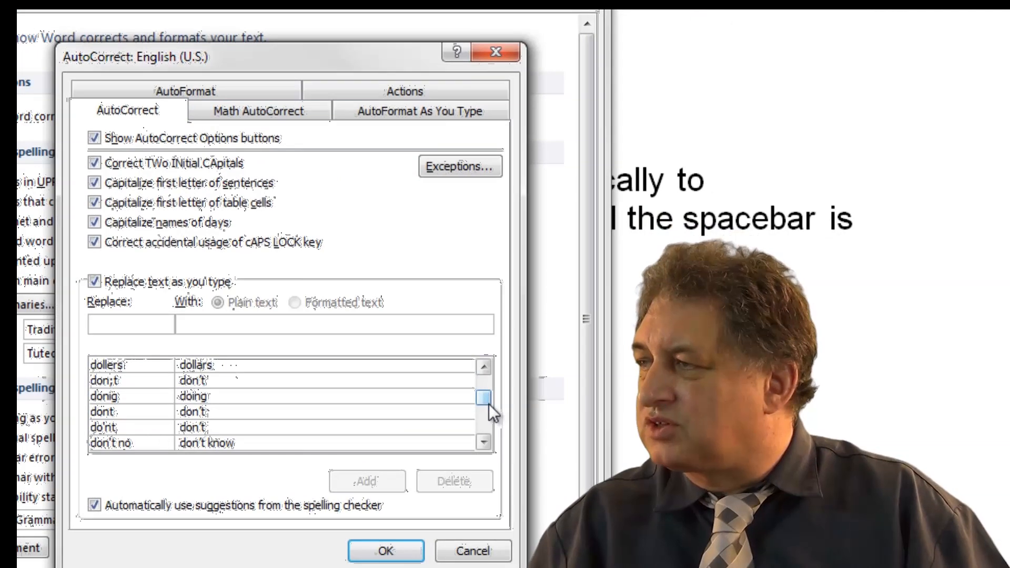
Scroll the replacement list until the CCT → Cheltenham Courseware row is in view.
left_click(484, 366)
left_click(485, 366)
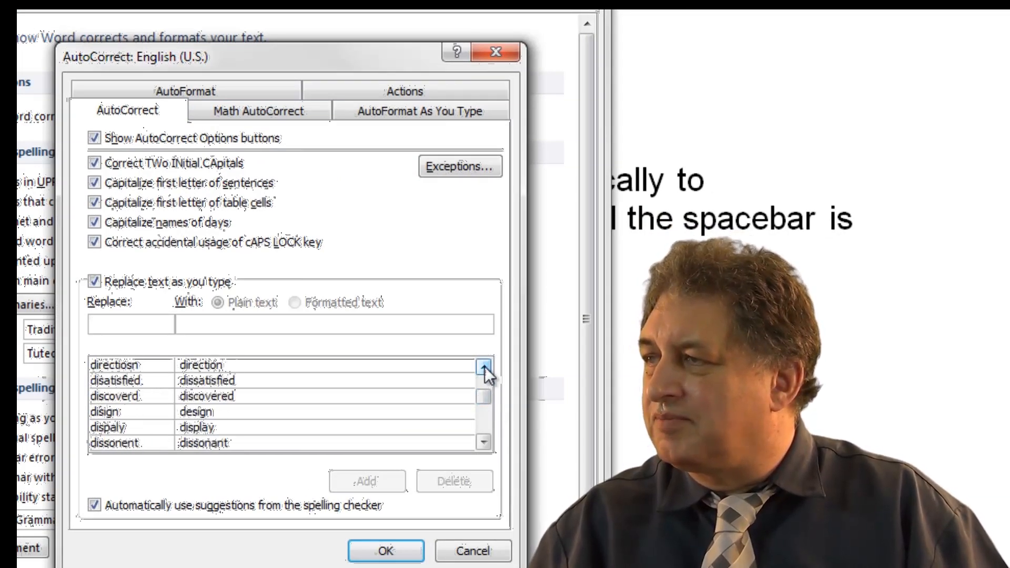
left_click(484, 366)
left_click(484, 367)
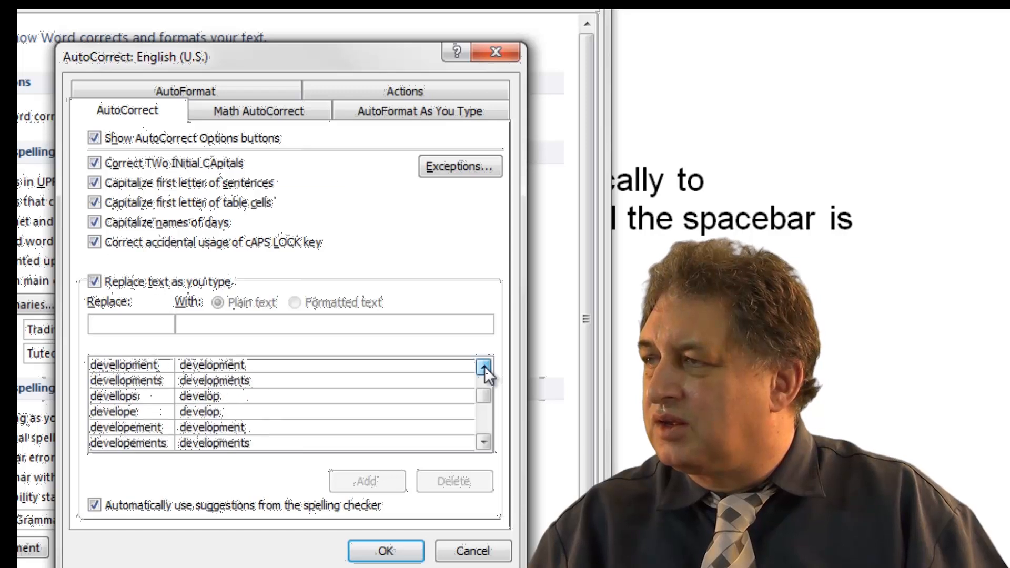
left_click(484, 366)
left_click(485, 366)
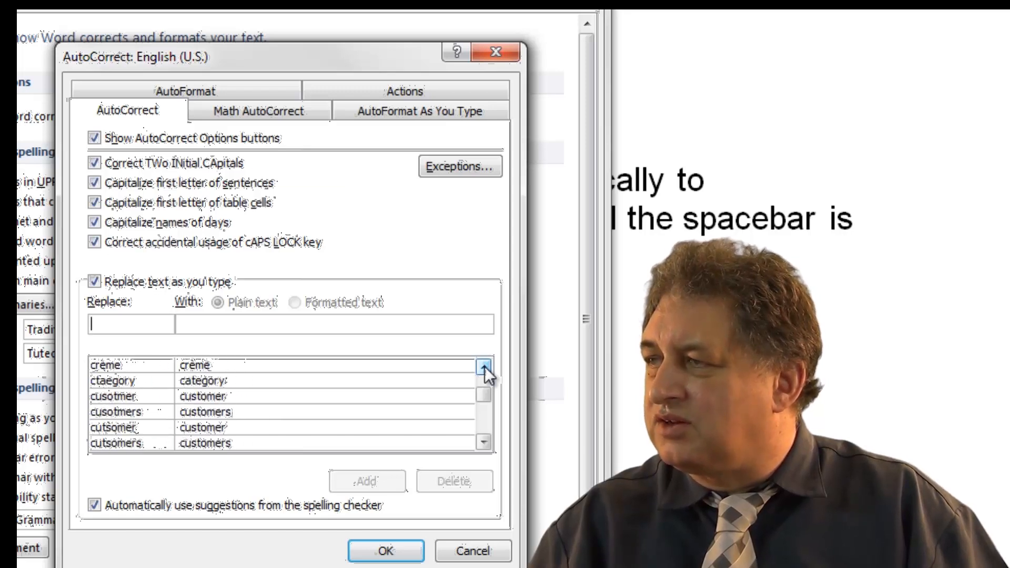
left_click(485, 366)
left_click(485, 366)
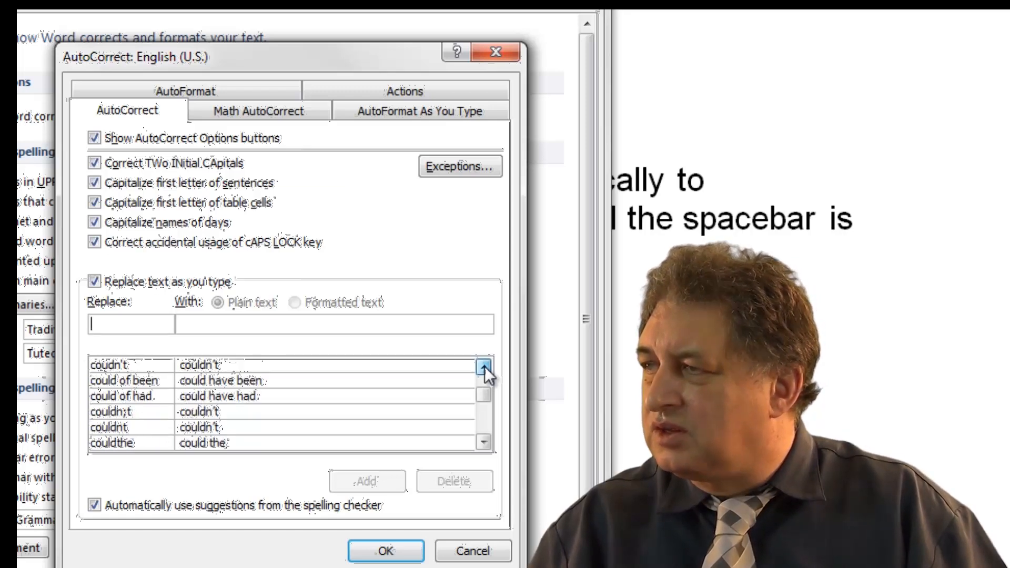
left_click(484, 366)
left_click(485, 366)
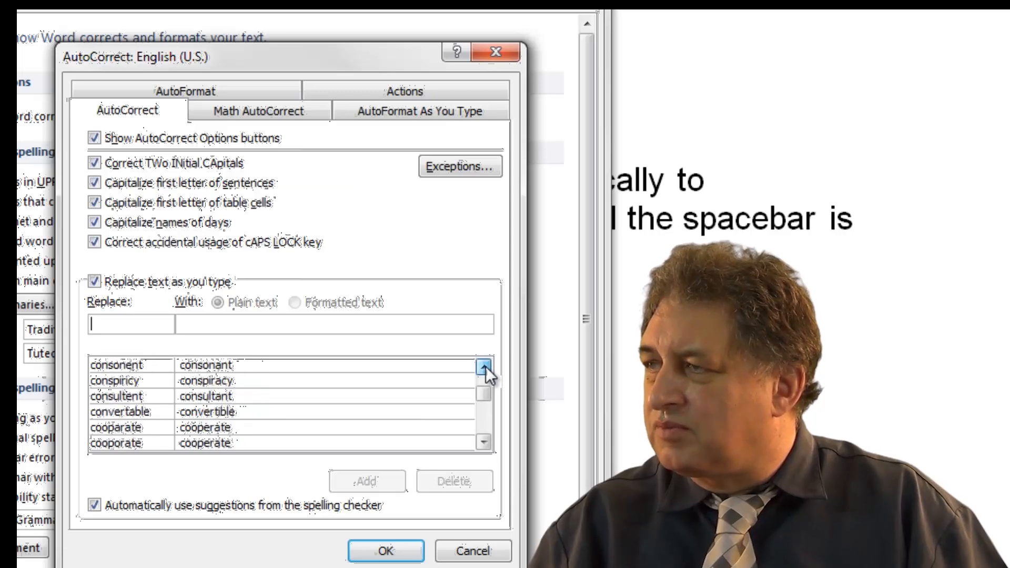
left_click(484, 366)
left_click(485, 366)
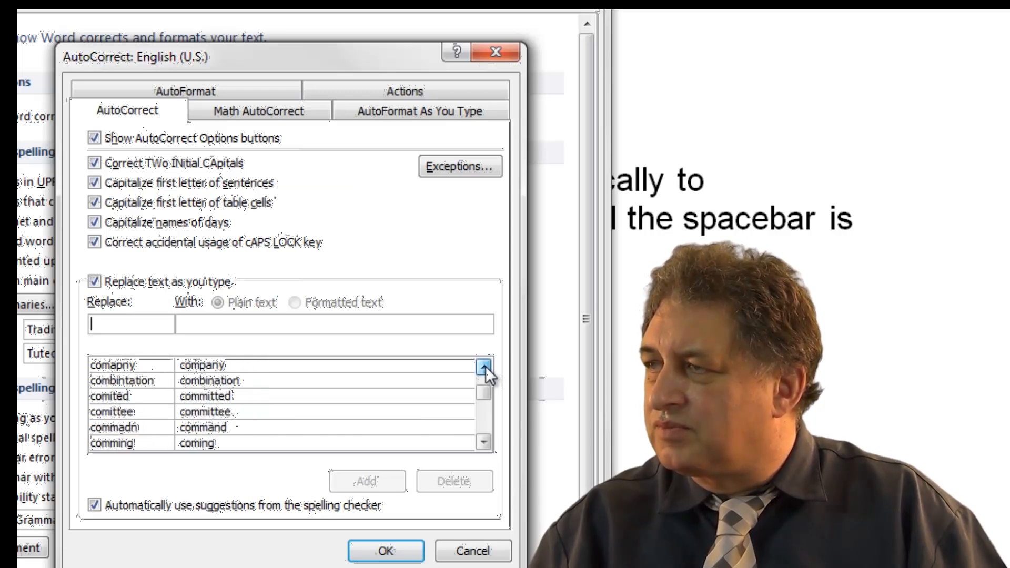
left_click(484, 366)
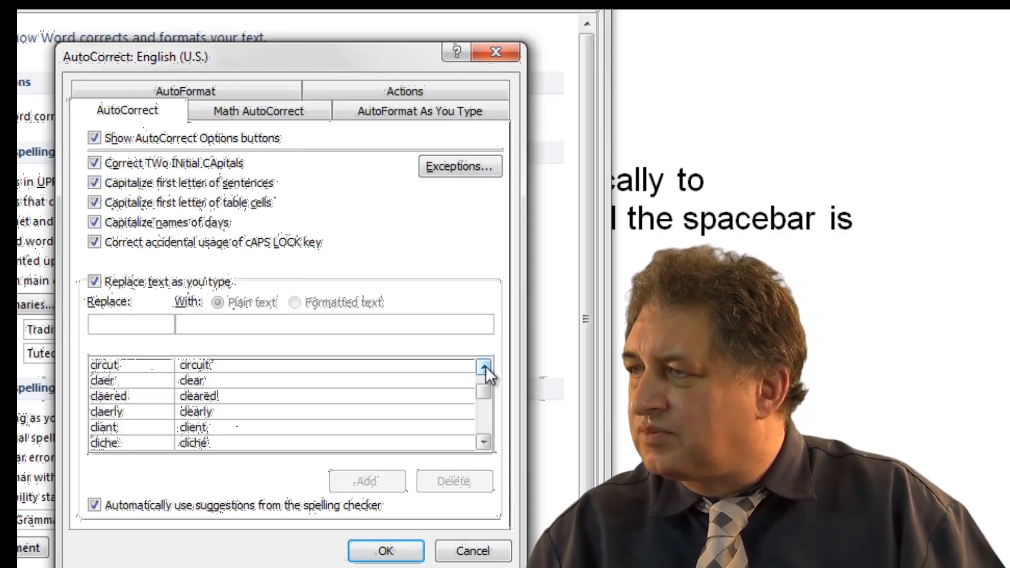
left_click(486, 366)
left_click(486, 366)
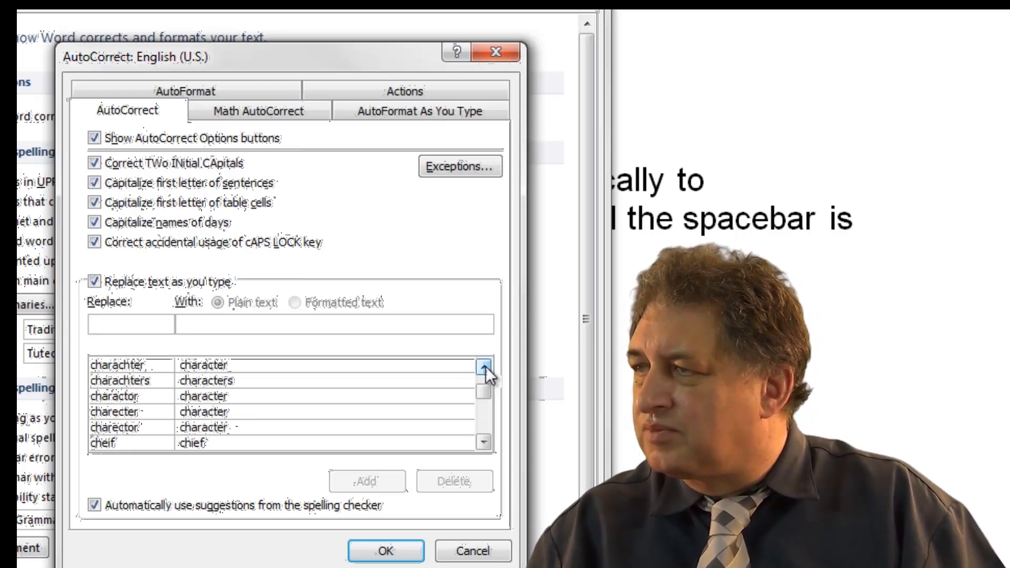
left_click(485, 366)
left_click(485, 366)
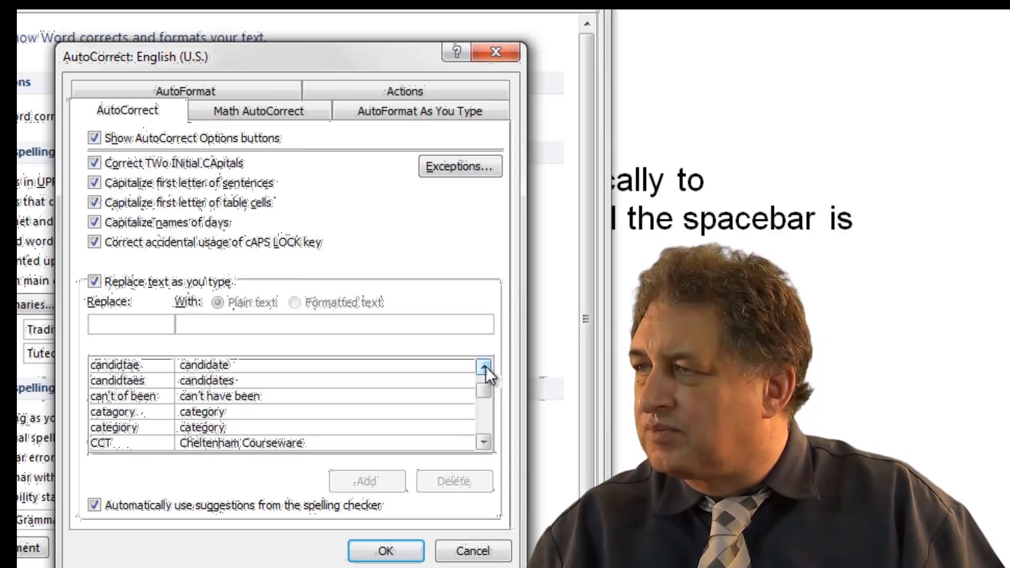
left_click(484, 442)
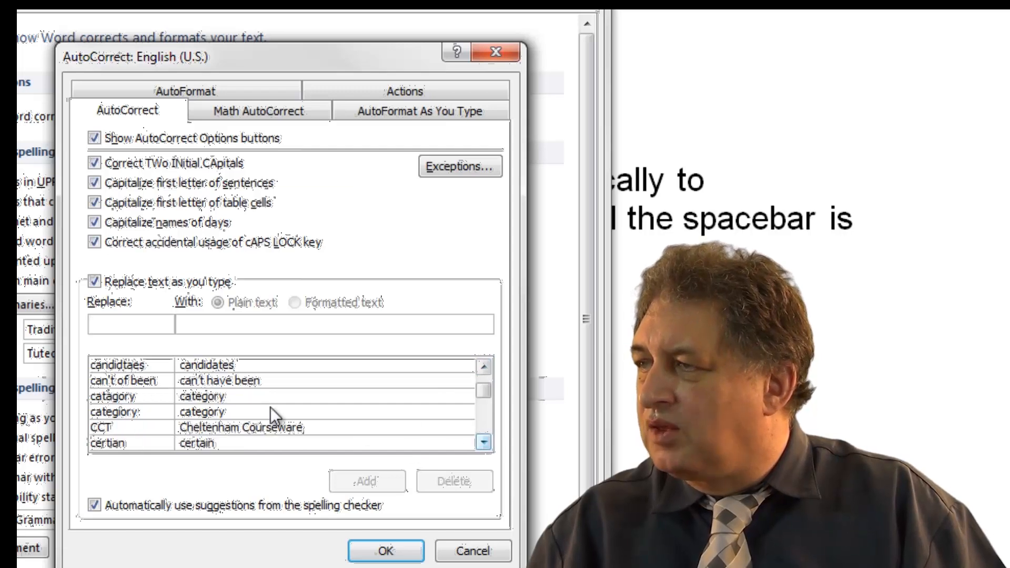
Select the CCT entry, delete it and confirm with OK to return to the proofing options.
left_click(117, 430)
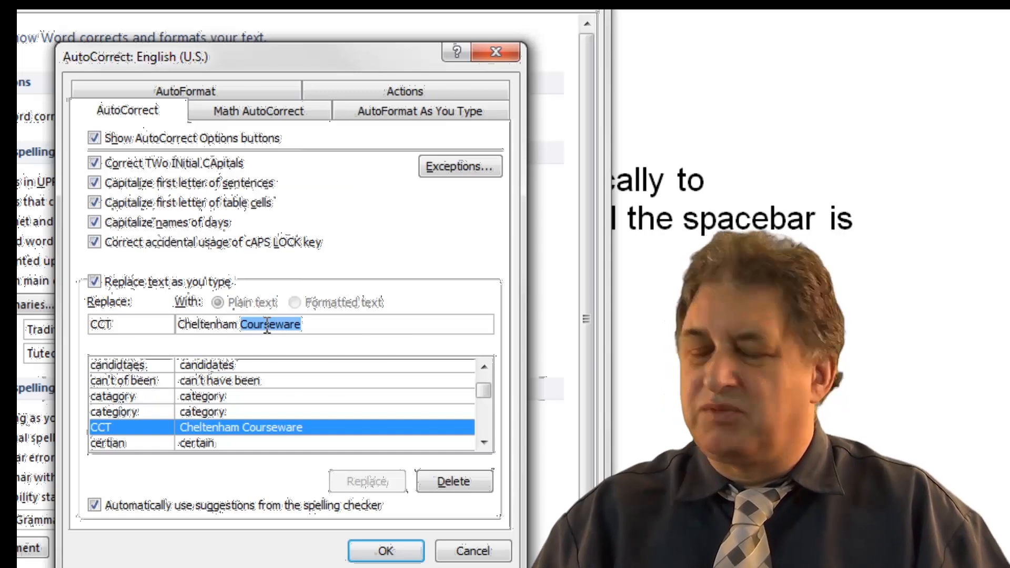
type("G")
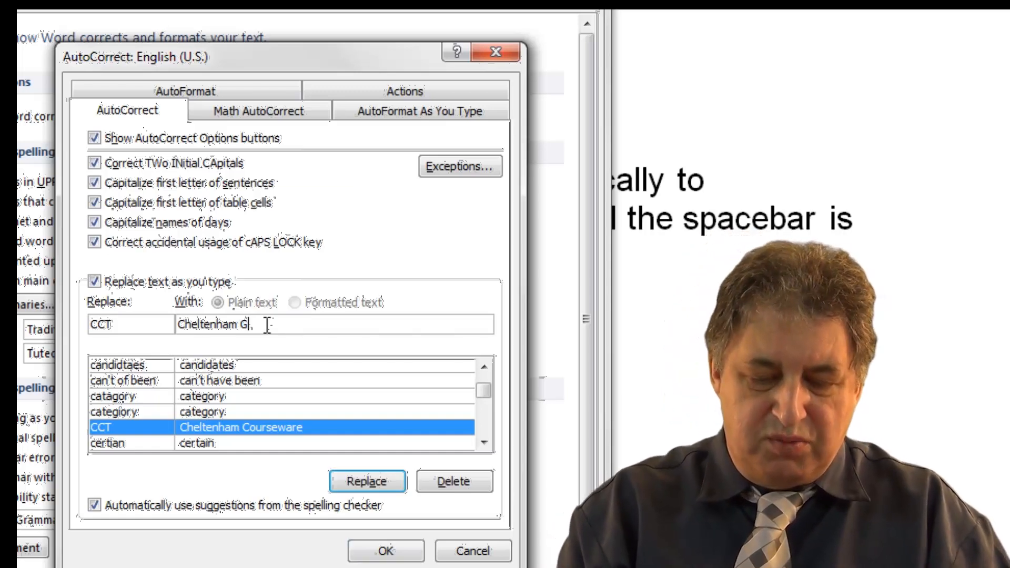
type("roup")
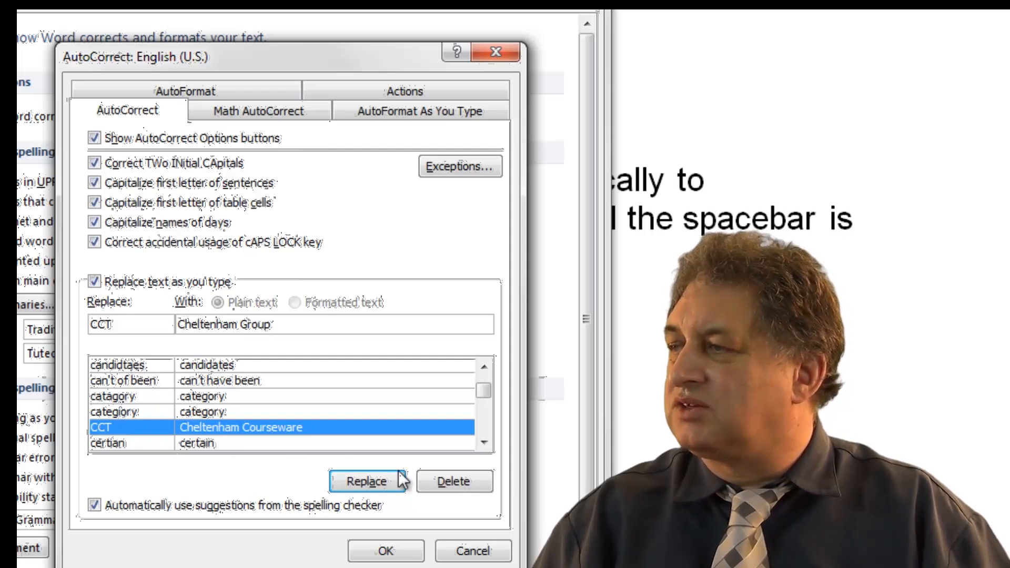
left_click(448, 480)
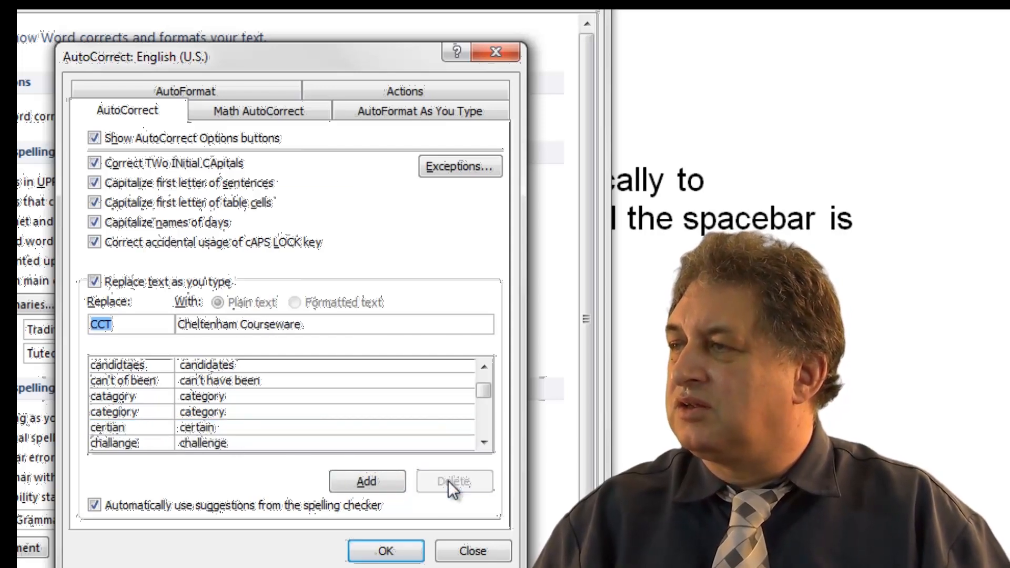
left_click(385, 551)
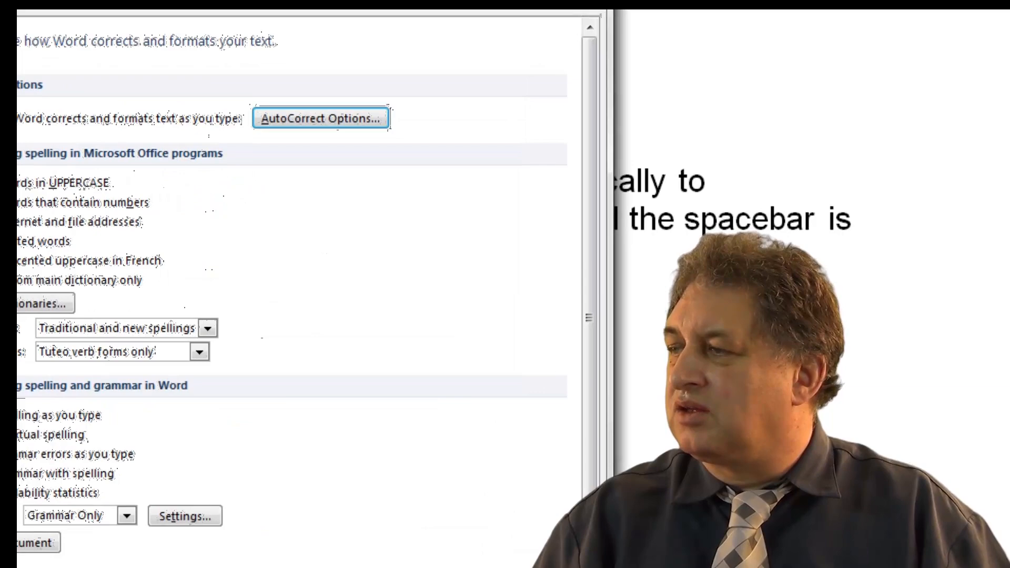